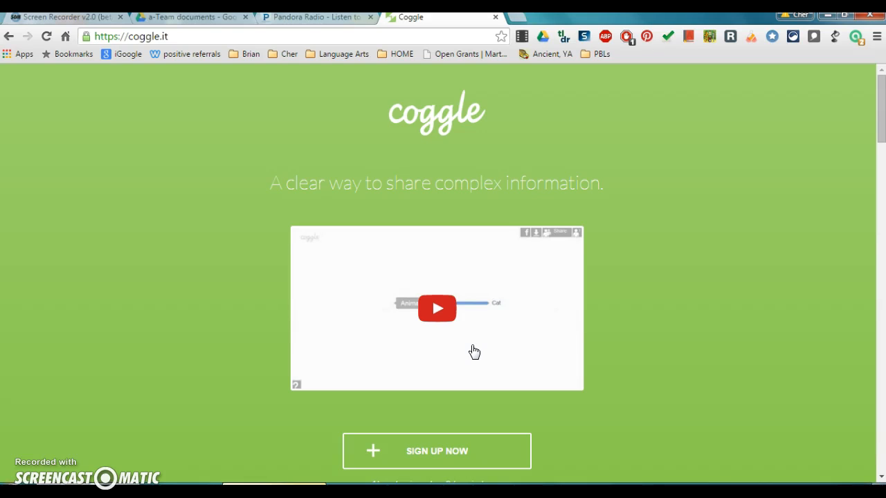
# Step: Log in to Coggle using the existing Google account
pyautogui.click(482, 354)
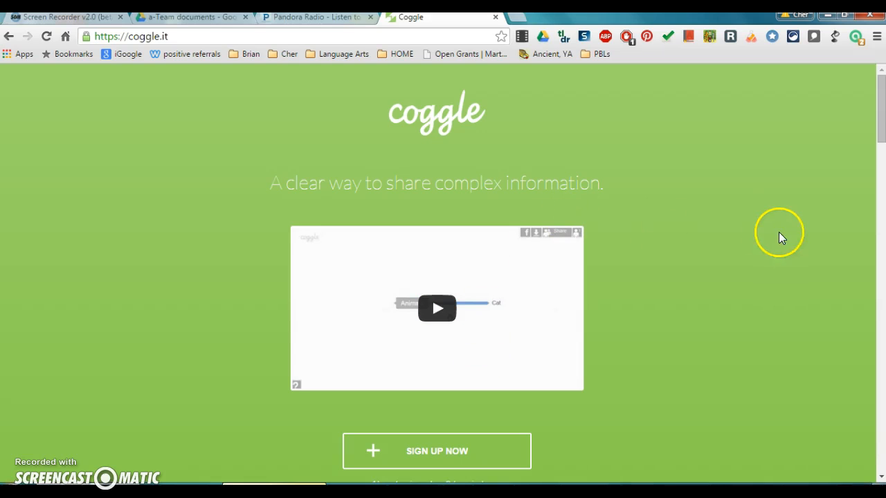
pyautogui.scroll(-2, 740, 291)
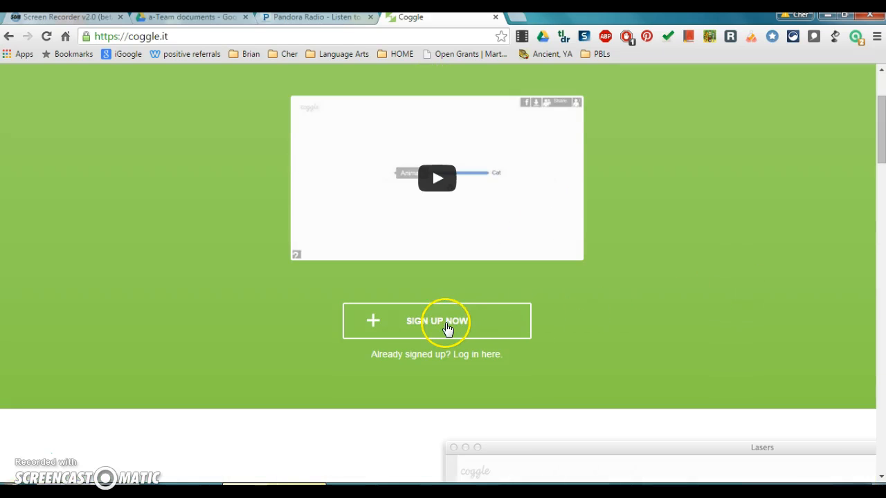
pyautogui.click(471, 362)
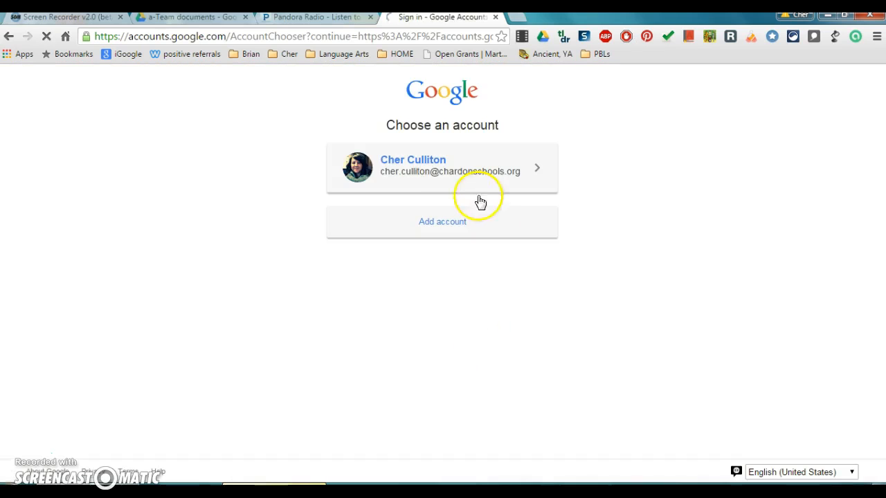
pyautogui.click(437, 177)
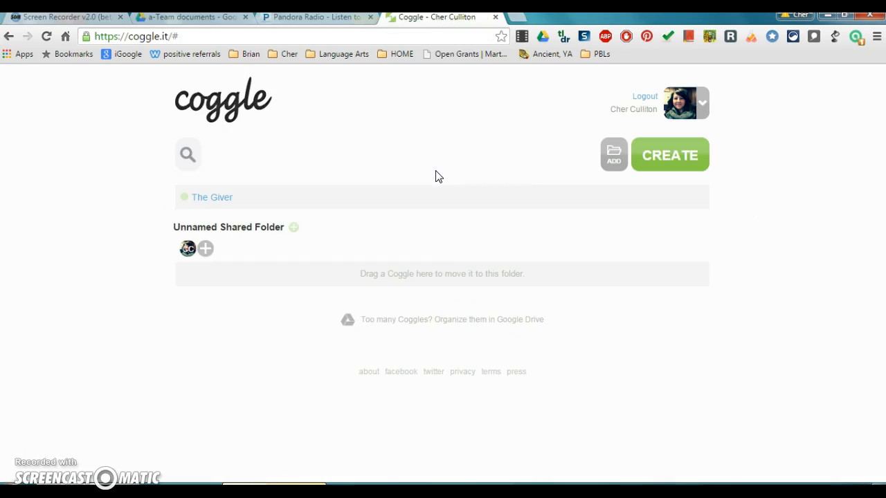
# Step: Open the 'The Giver' coggle and pan around its branches to examine the example mind map
pyautogui.click(218, 199)
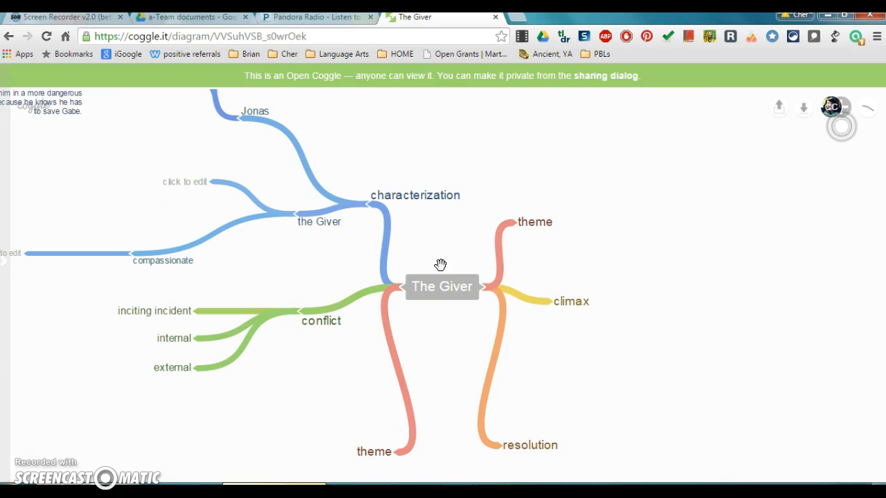
pyautogui.click(440, 209)
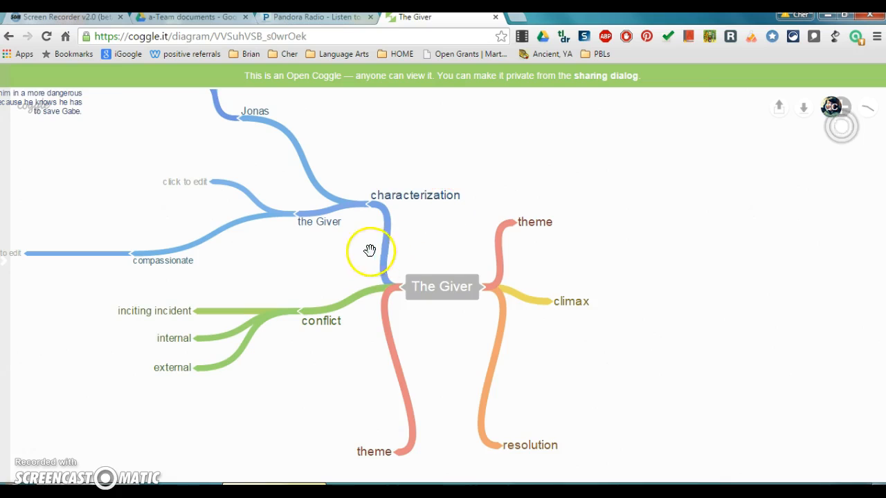
pyautogui.moveTo(441, 293); pyautogui.dragTo(461, 267)
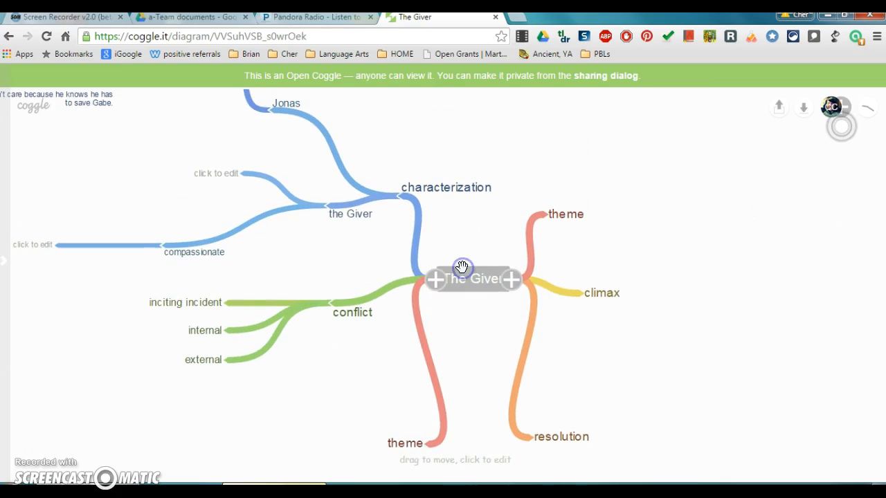
pyautogui.click(464, 275)
pyautogui.moveTo(470, 279); pyautogui.dragTo(649, 484)
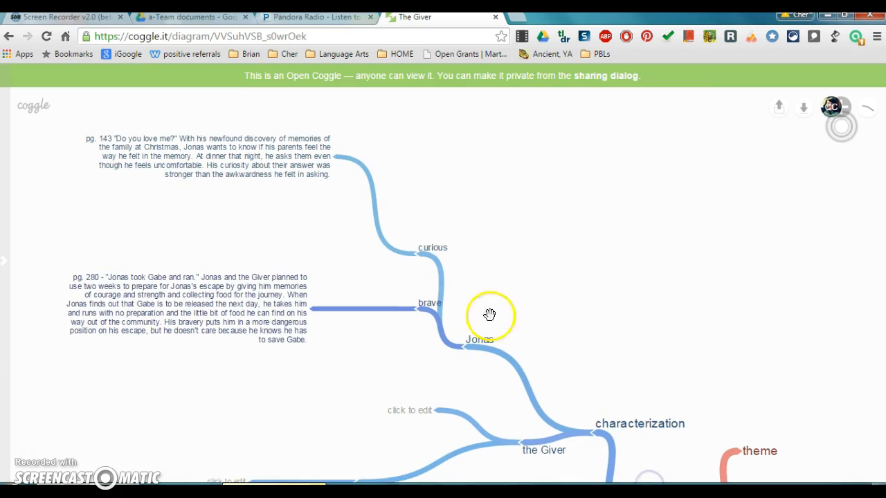
pyautogui.moveTo(270, 168); pyautogui.dragTo(252, 154)
pyautogui.moveTo(312, 308); pyautogui.dragTo(305, 240)
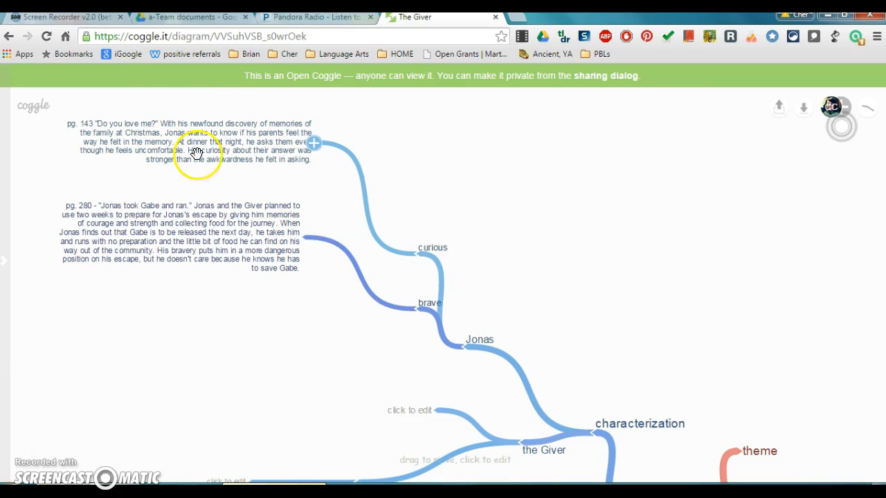
pyautogui.scroll(-1, 487, 301)
pyautogui.scroll(-2, 486, 303)
pyautogui.scroll(2, 508, 295)
pyautogui.scroll(-1, 500, 288)
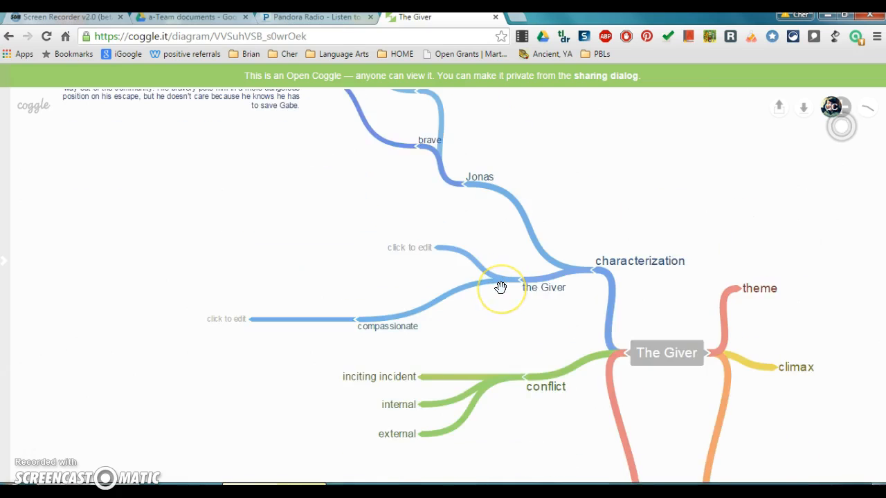
pyautogui.scroll(-1, 501, 288)
pyautogui.scroll(1, 501, 287)
pyautogui.scroll(-1, 501, 287)
pyautogui.moveTo(639, 271); pyautogui.dragTo(529, 256)
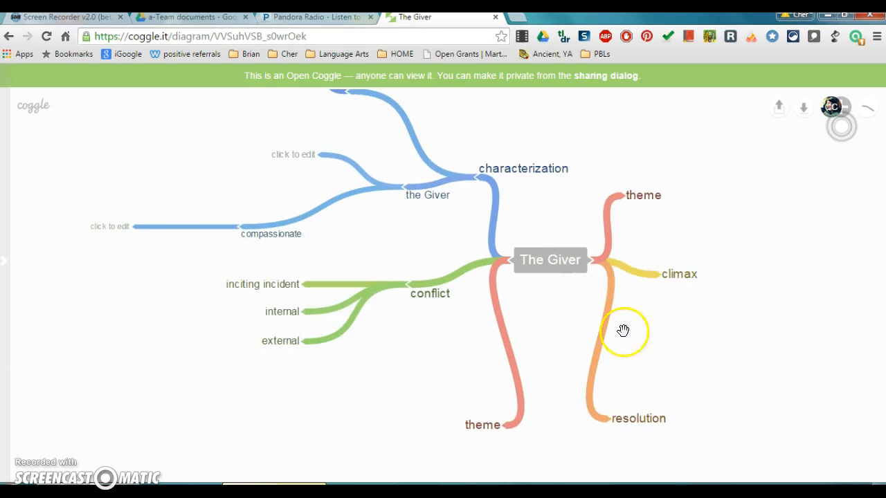
pyautogui.scroll(-4, 623, 332)
pyautogui.scroll(4, 622, 334)
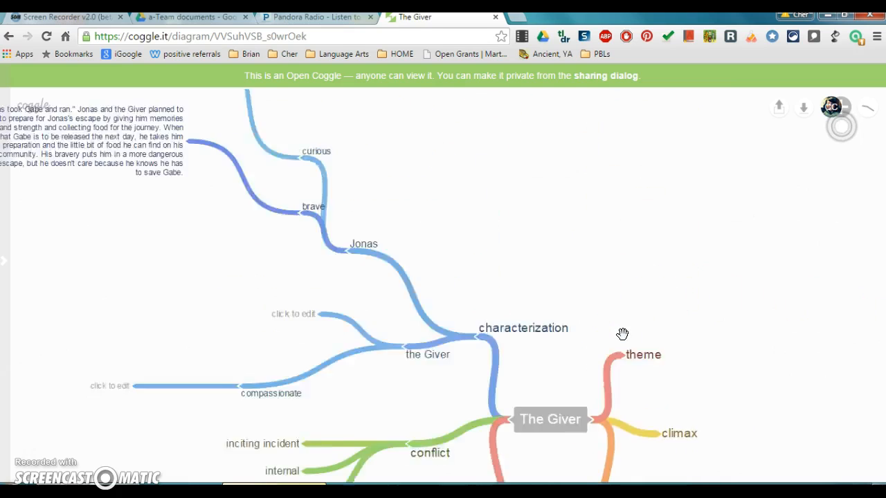
pyautogui.scroll(-2, 622, 334)
pyautogui.moveTo(639, 341); pyautogui.dragTo(670, 339)
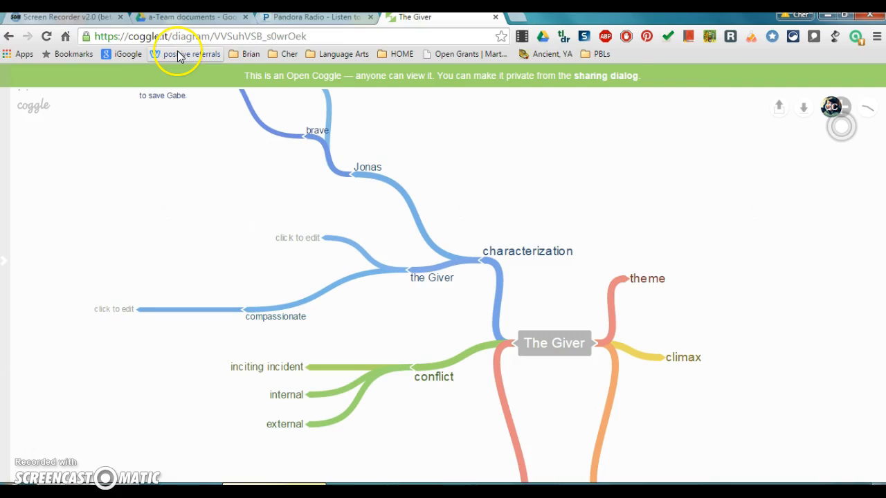
# Step: Create a new coggle and name its central node 'essay topic'
pyautogui.click(35, 111)
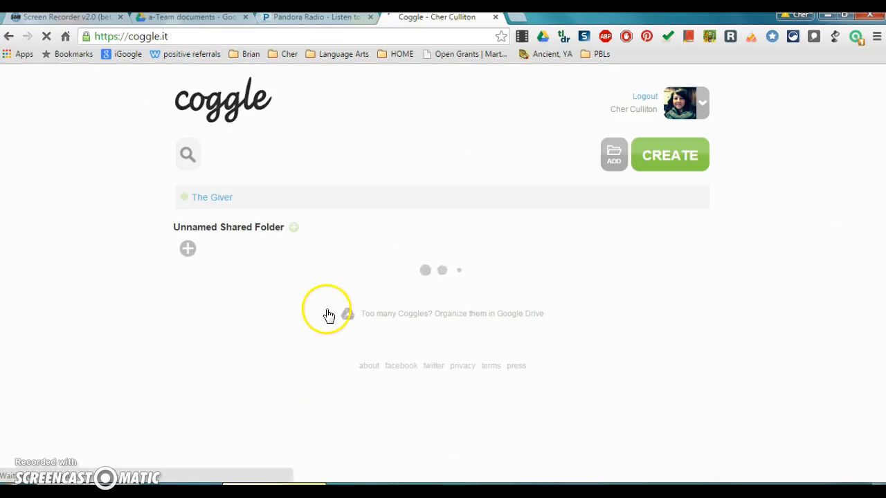
pyautogui.click(665, 155)
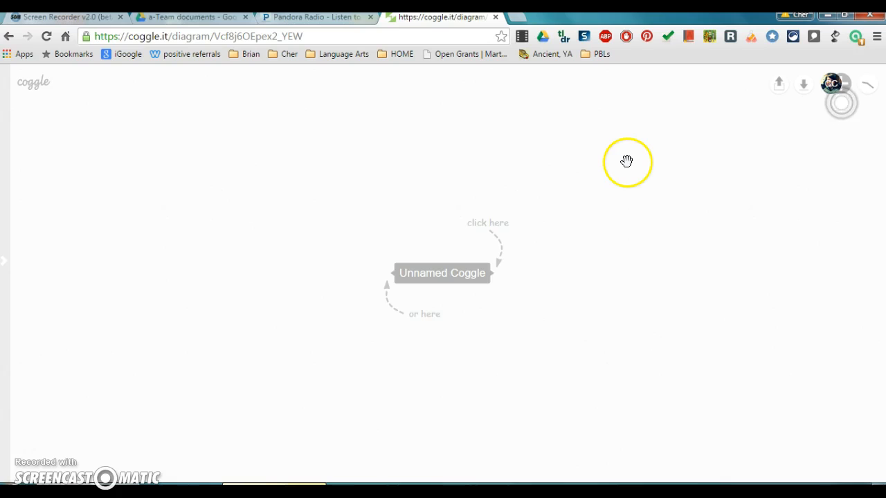
pyautogui.moveTo(483, 263)
pyautogui.click(451, 276)
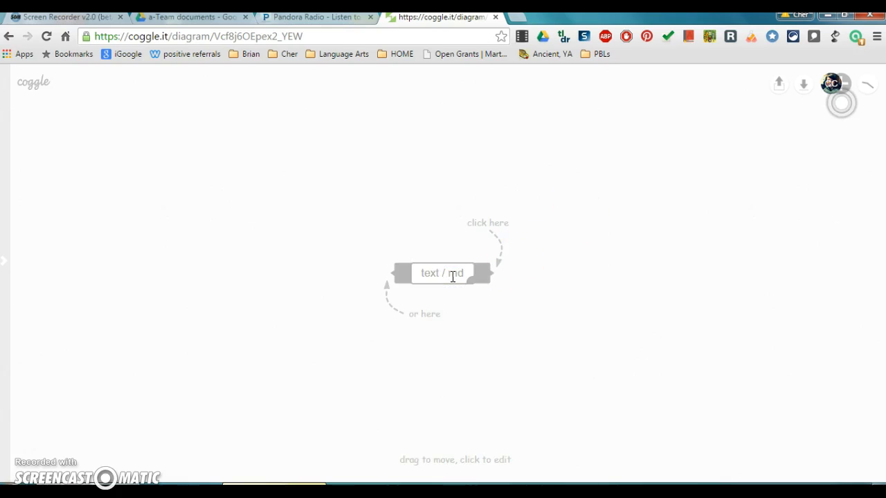
pyautogui.write('es')
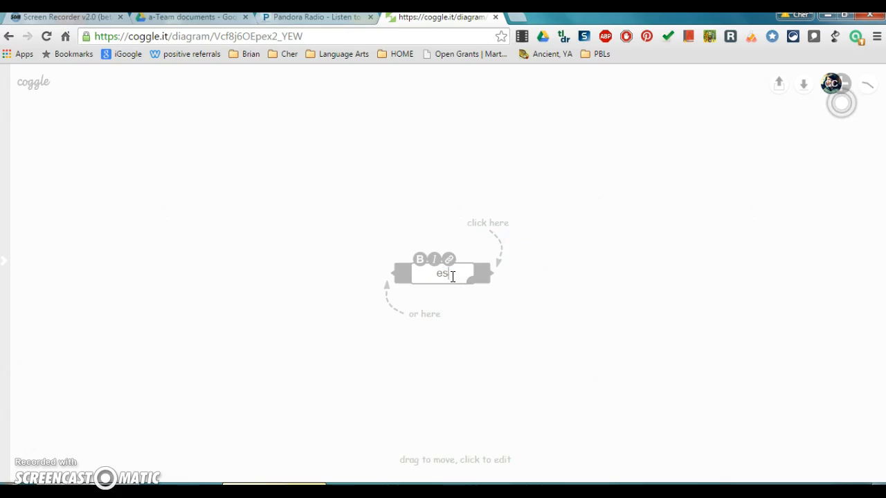
pyautogui.write('say topic')
pyautogui.click(477, 342)
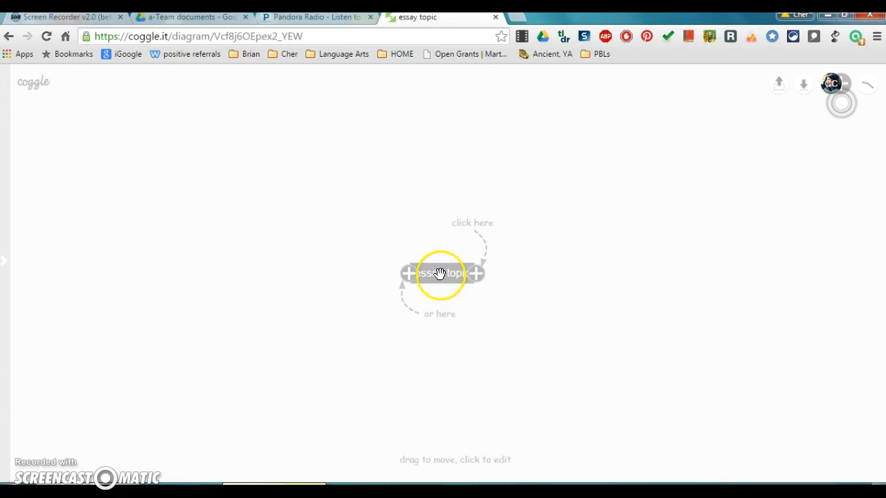
# Step: Add a right branch and two left branches labelled 'introductory paragraph' and 'body paragraph #1' to 'essay topic'
pyautogui.click(476, 275)
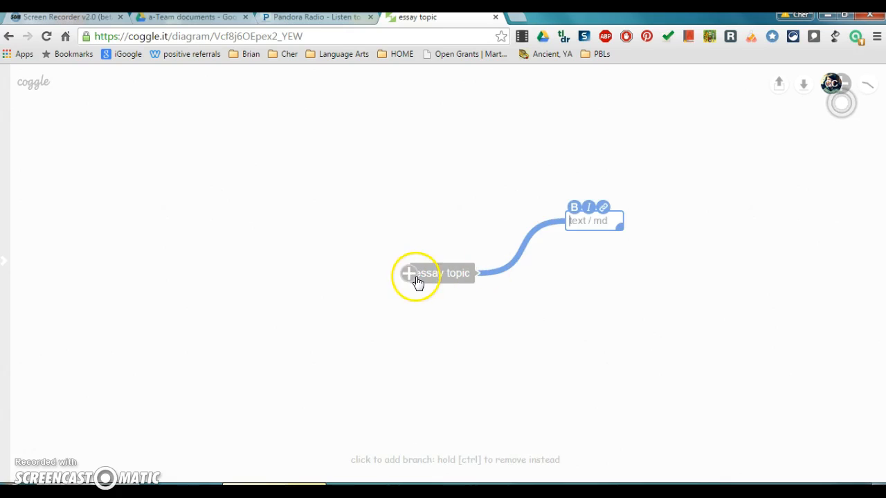
pyautogui.click(411, 276)
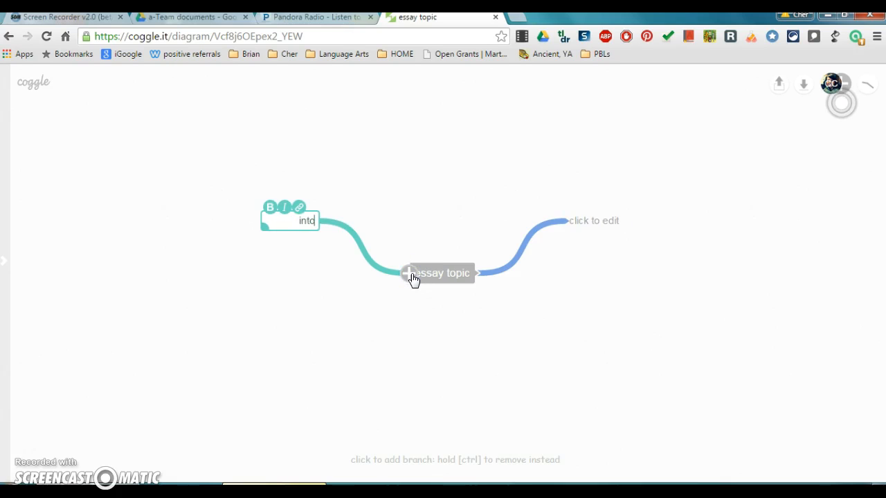
pyautogui.write('introductory par')
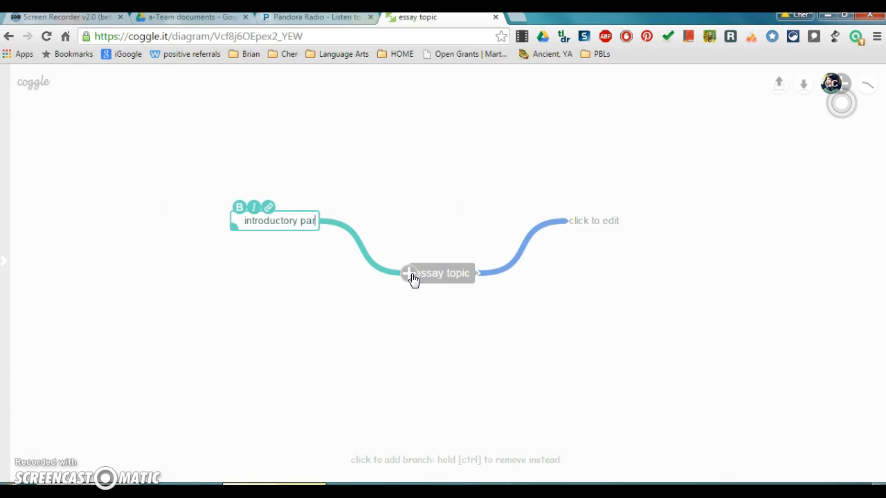
pyautogui.write('agraph')
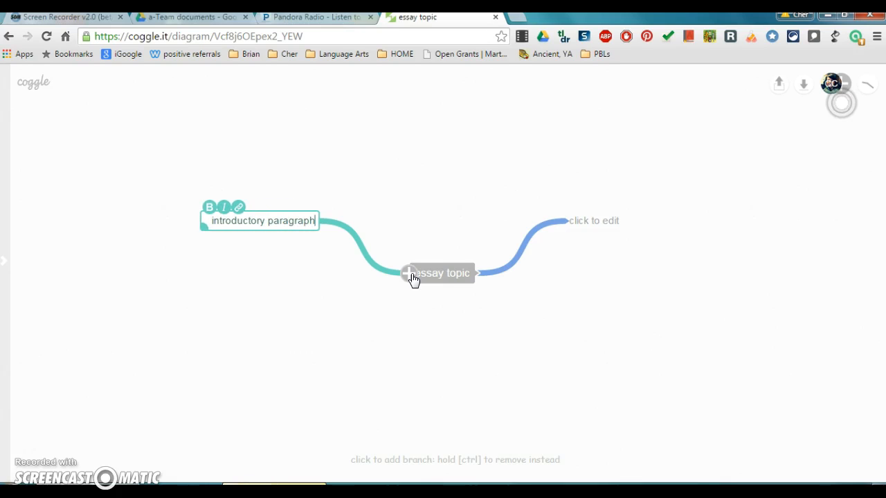
pyautogui.click(409, 273)
pyautogui.write('body paragraph #1')
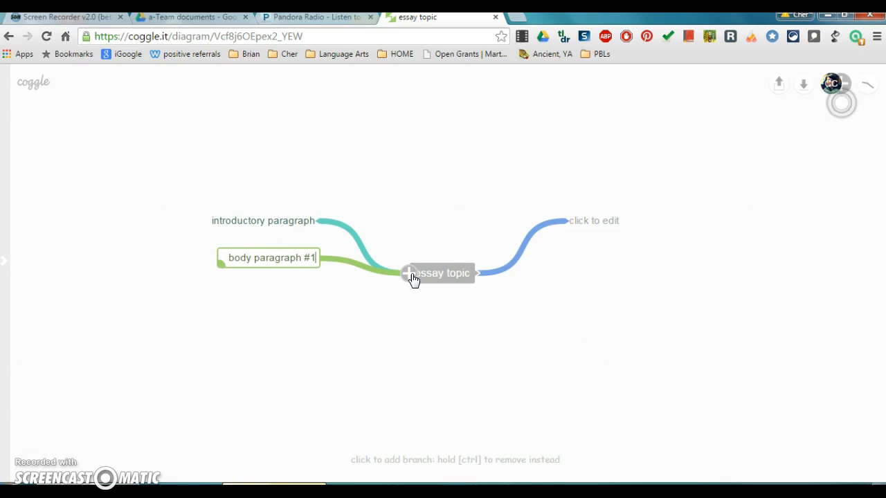
pyautogui.click(576, 221)
pyautogui.click(616, 266)
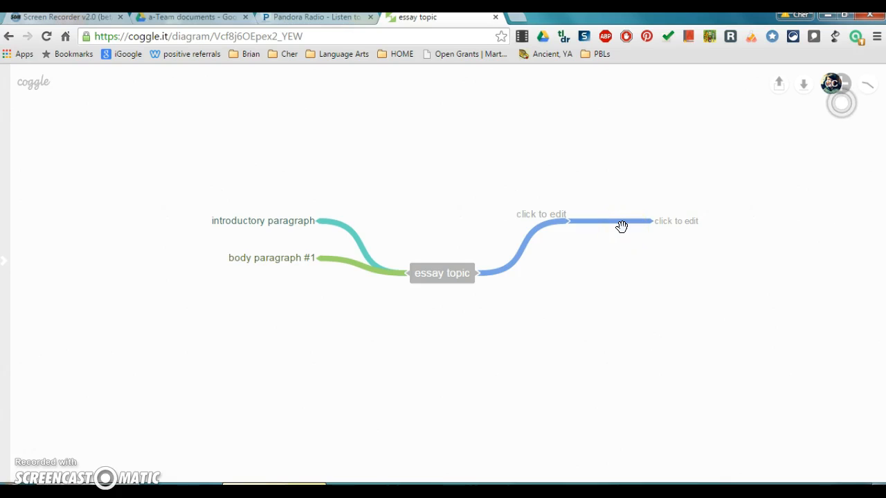
pyautogui.moveTo(653, 228)
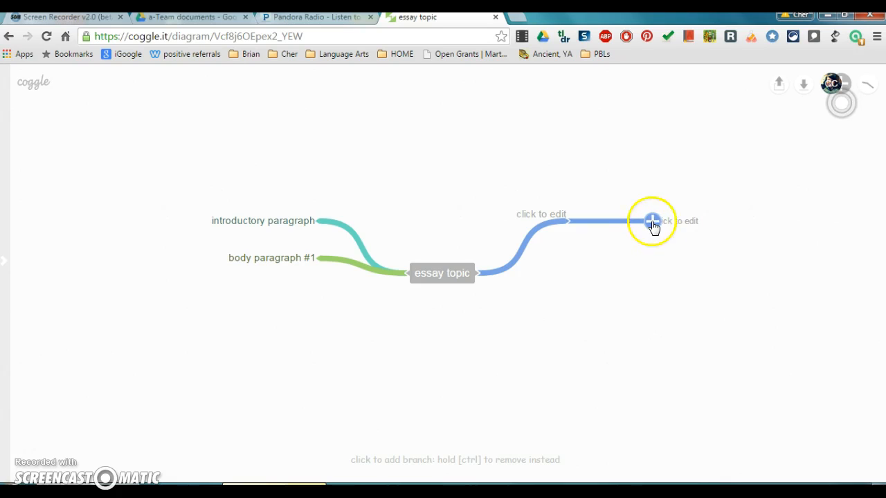
pyautogui.click(654, 229)
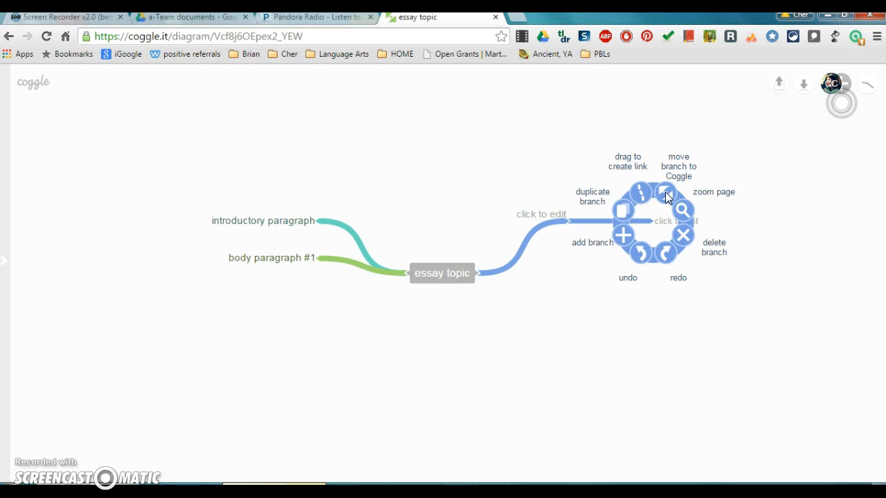
pyautogui.click(684, 233)
# Step: Label the empty right branch 'body paragraph #2'
pyautogui.click(604, 226)
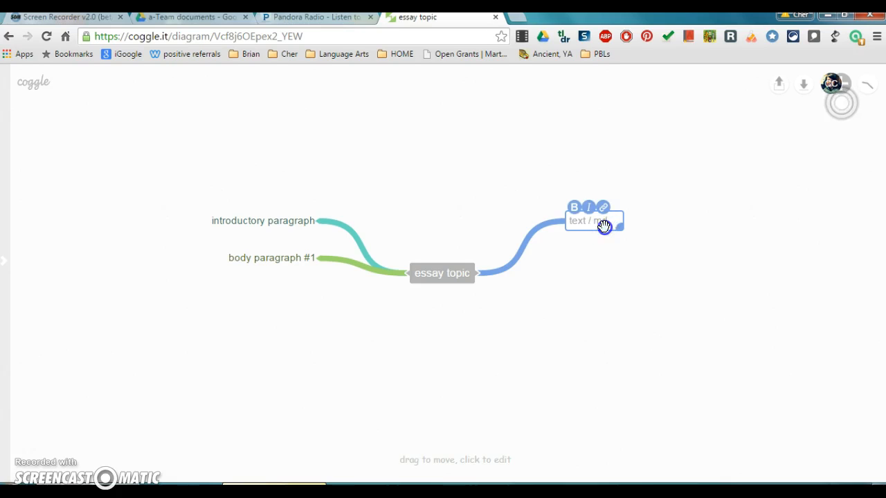
pyautogui.click(575, 221)
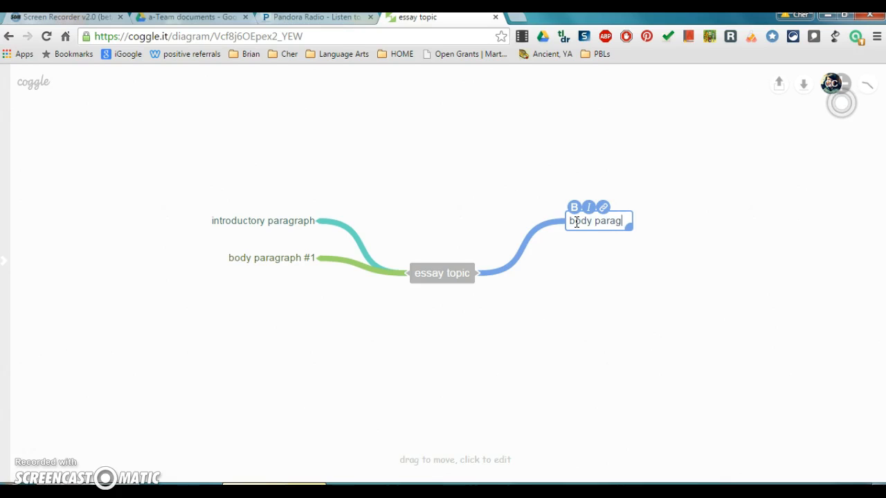
pyautogui.click(625, 273)
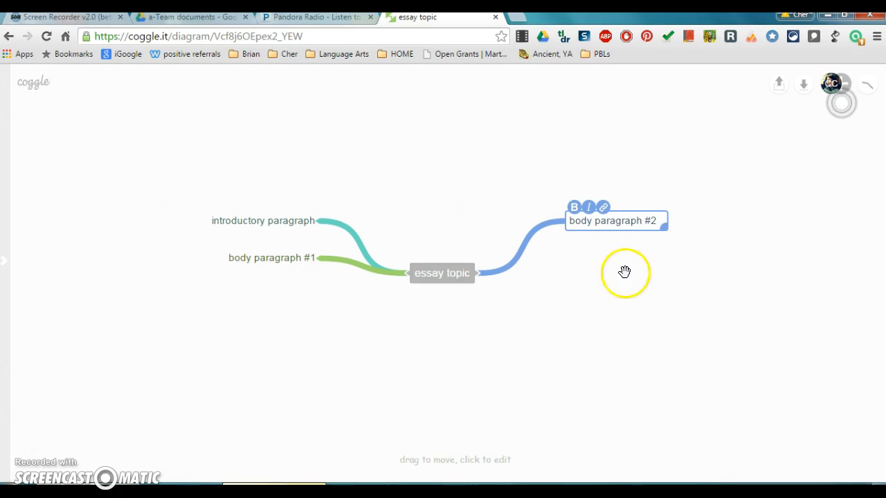
pyautogui.click(592, 226)
pyautogui.click(558, 258)
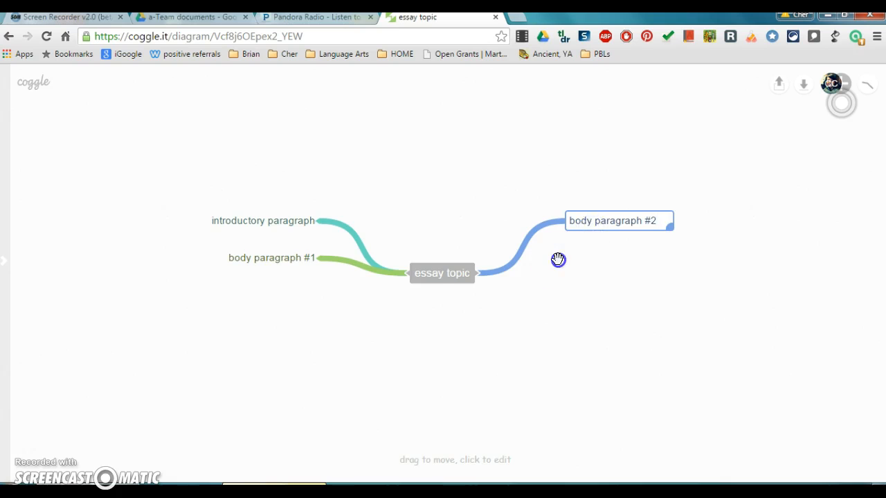
# Step: Rearrange the branches, moving 'body paragraph #2' and 'introductory paragraph' upward and 'body paragraph #1' downward
pyautogui.moveTo(568, 220); pyautogui.dragTo(596, 116)
pyautogui.moveTo(320, 220); pyautogui.dragTo(326, 171)
pyautogui.moveTo(316, 255); pyautogui.dragTo(299, 391)
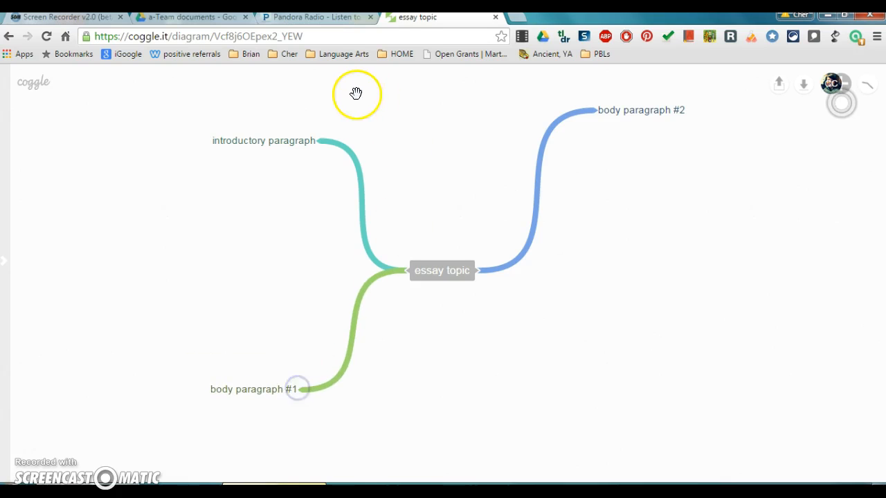
# Step: Add two sub-branches to 'introductory paragraph' labelled 'hook' and 'background information'
pyautogui.click(318, 145)
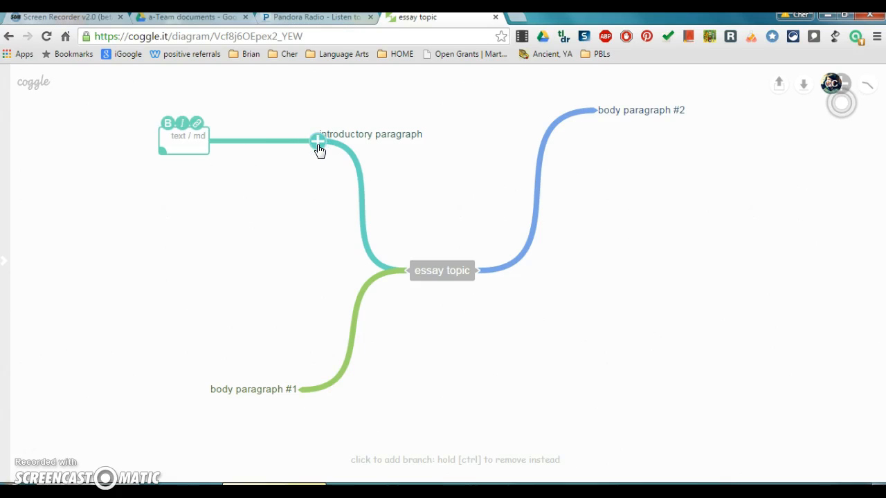
pyautogui.click(318, 146)
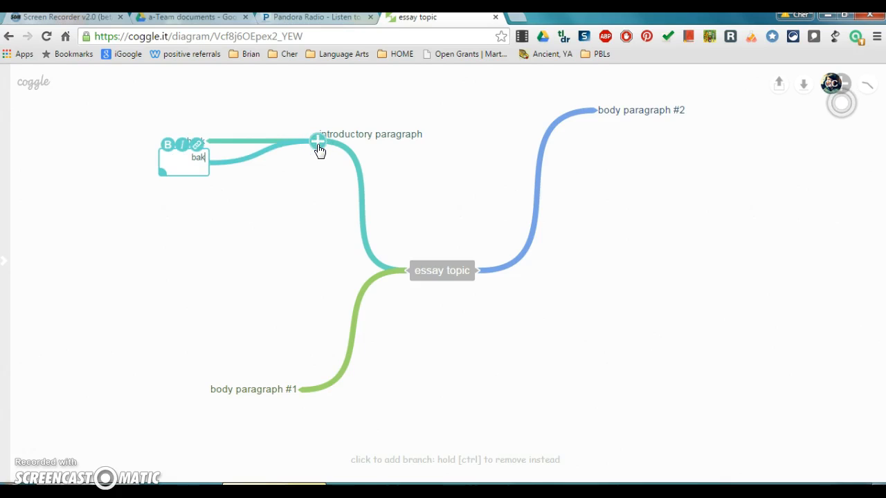
pyautogui.write('background')
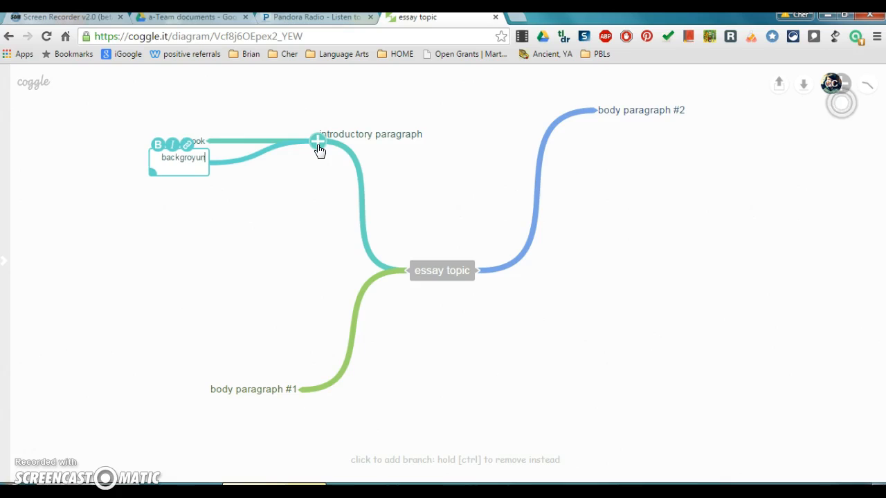
pyautogui.write(' information')
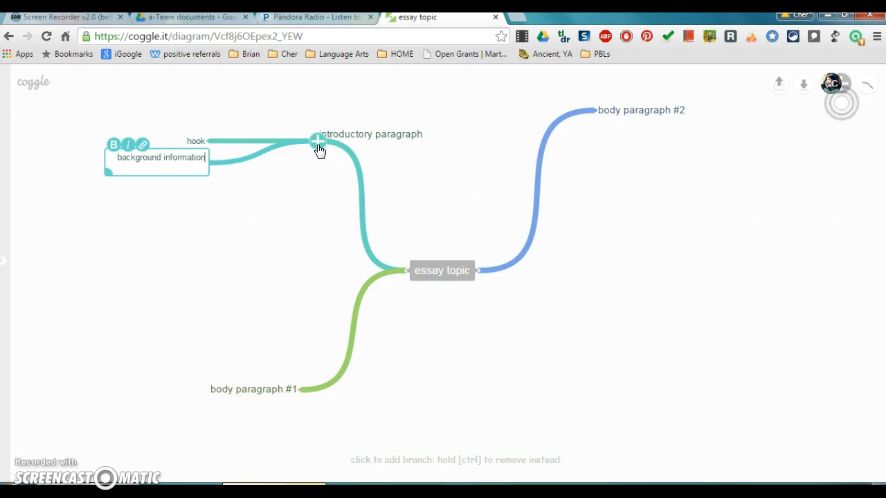
# Step: Add a third sub-branch labelled 'thesis' to 'introductory paragraph'
pyautogui.click(318, 146)
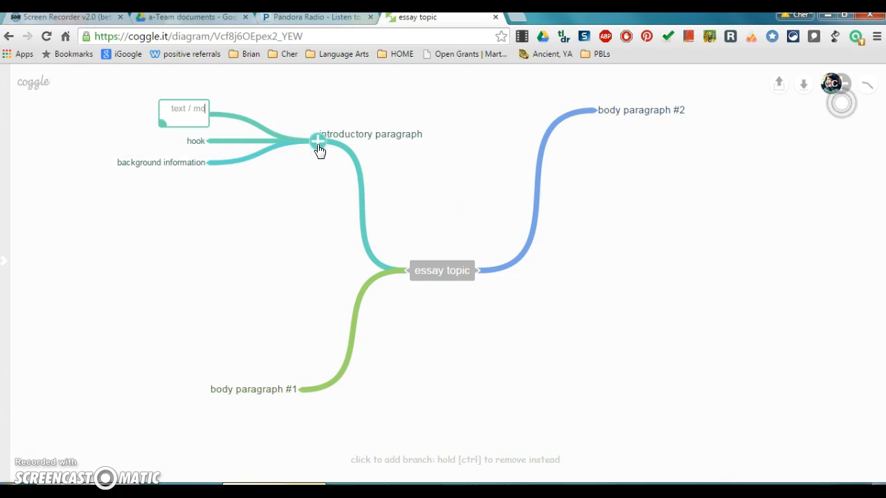
pyautogui.write('thesis')
pyautogui.click(275, 249)
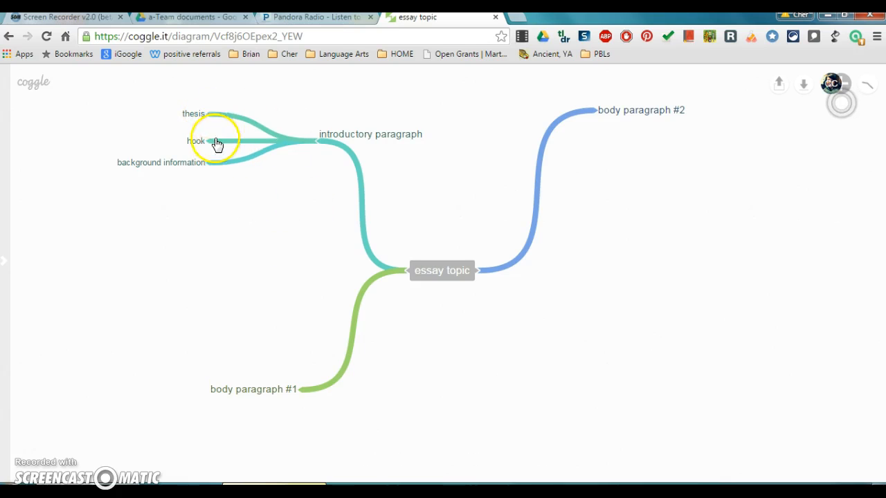
# Step: Reorder the introductory paragraph's sub-branches so 'hook' is on top, 'background information' in the middle and 'thesis' at the bottom
pyautogui.moveTo(211, 116); pyautogui.dragTo(212, 205)
pyautogui.moveTo(207, 142); pyautogui.dragTo(206, 115)
pyautogui.moveTo(207, 162); pyautogui.dragTo(212, 135)
pyautogui.moveTo(207, 202)
pyautogui.mouseDown()
pyautogui.moveTo(220, 179)
pyautogui.moveTo(219, 209)
pyautogui.mouseUp()
pyautogui.moveTo(211, 144); pyautogui.dragTo(208, 160)
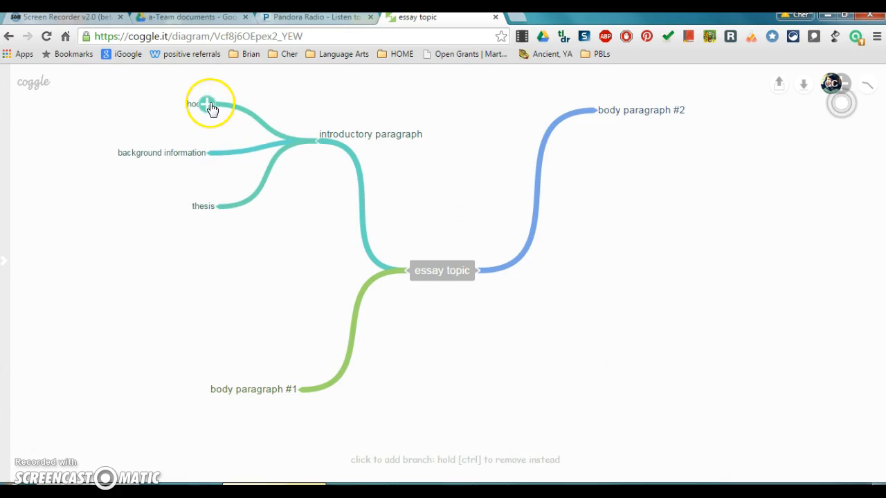
# Step: Add a 'type' sub-branch to 'hook' and empty sub-branches under 'background information' and 'thesis'
pyautogui.click(209, 105)
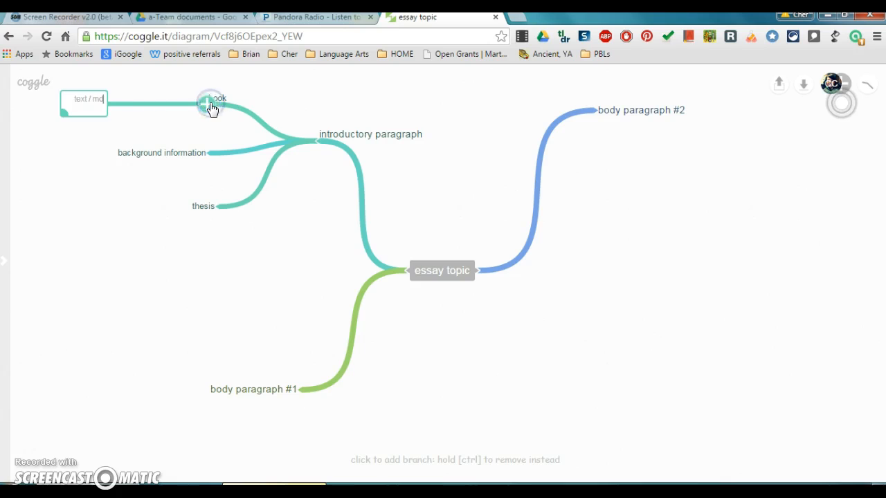
pyautogui.click(85, 110)
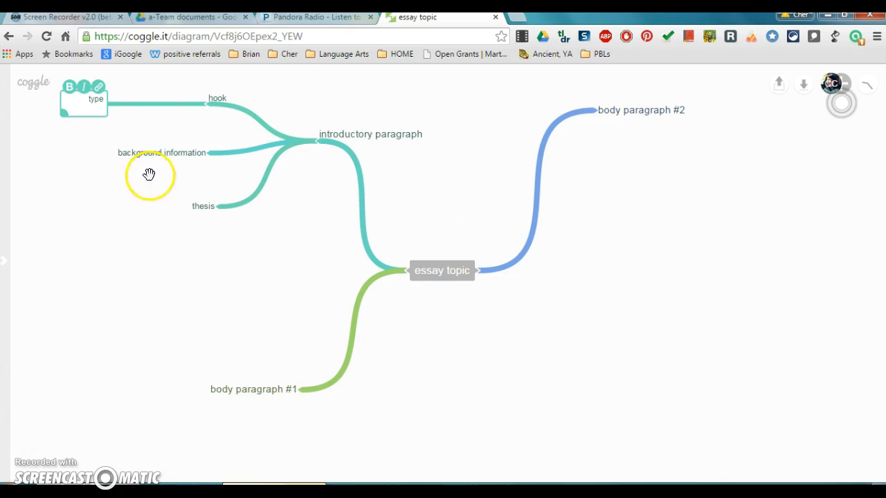
pyautogui.click(206, 152)
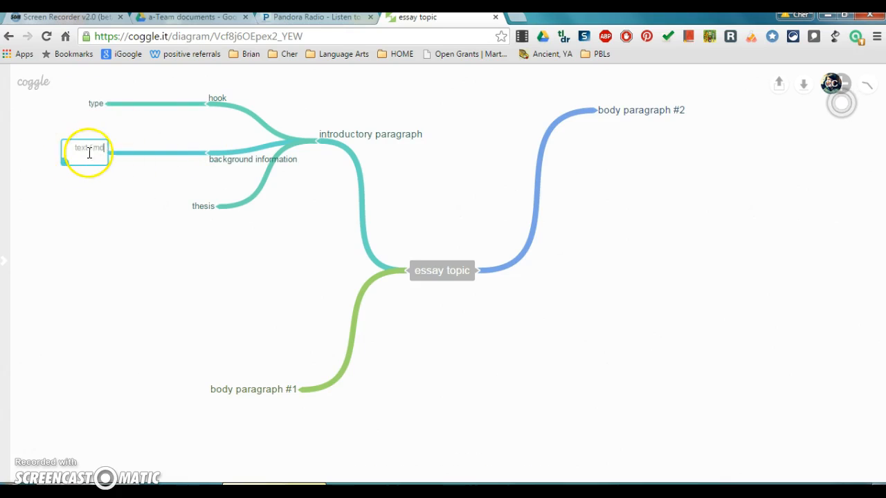
pyautogui.click(215, 206)
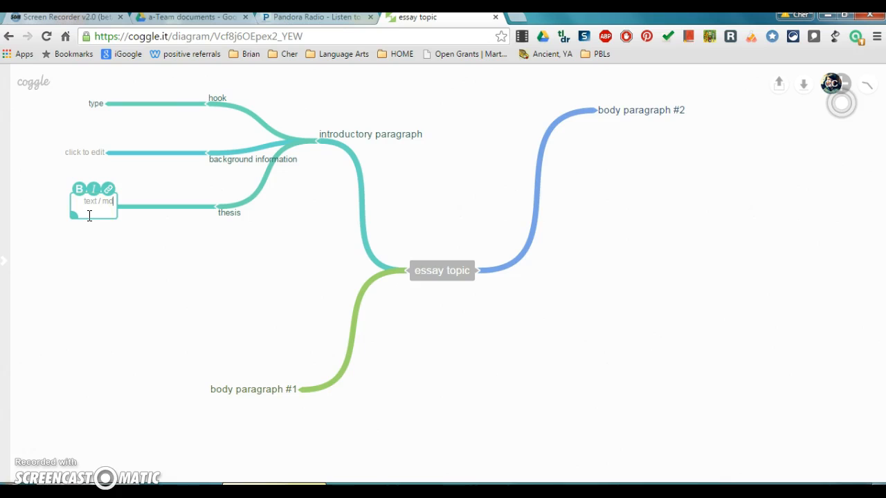
# Step: Add a sub-branch labelled 'topic sentence' to 'body paragraph #1'
pyautogui.click(300, 390)
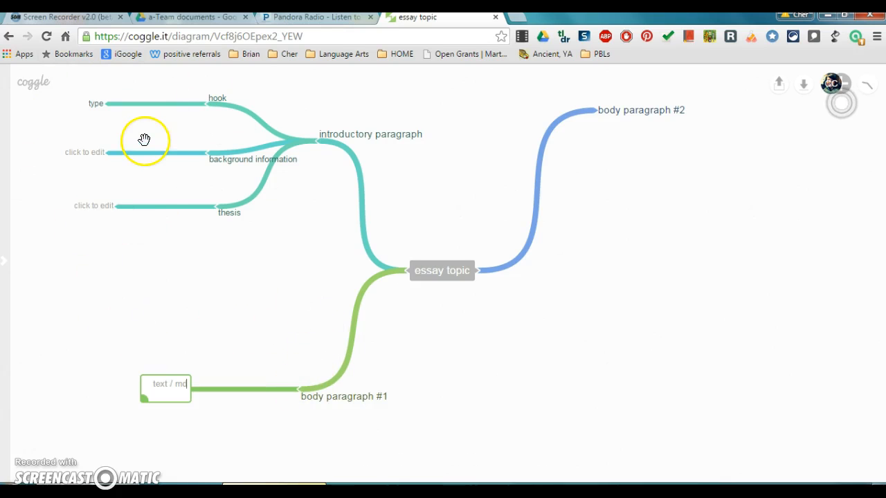
pyautogui.click(118, 359)
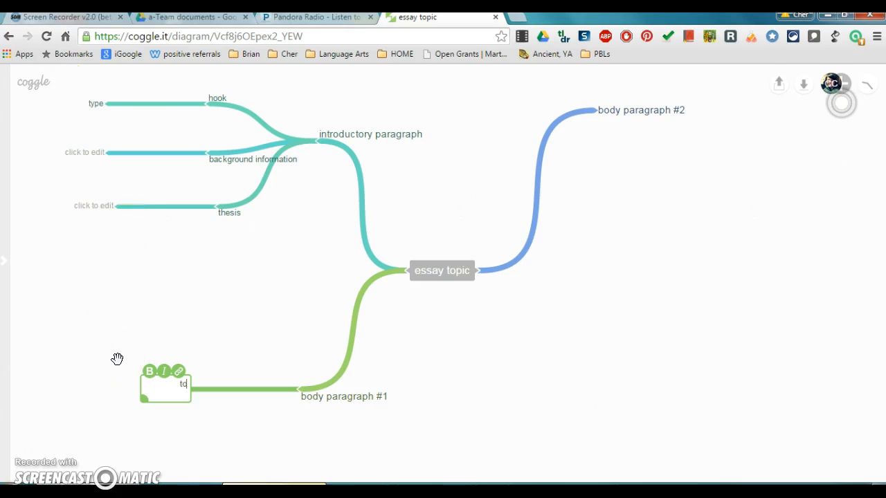
pyautogui.write('topic sentence')
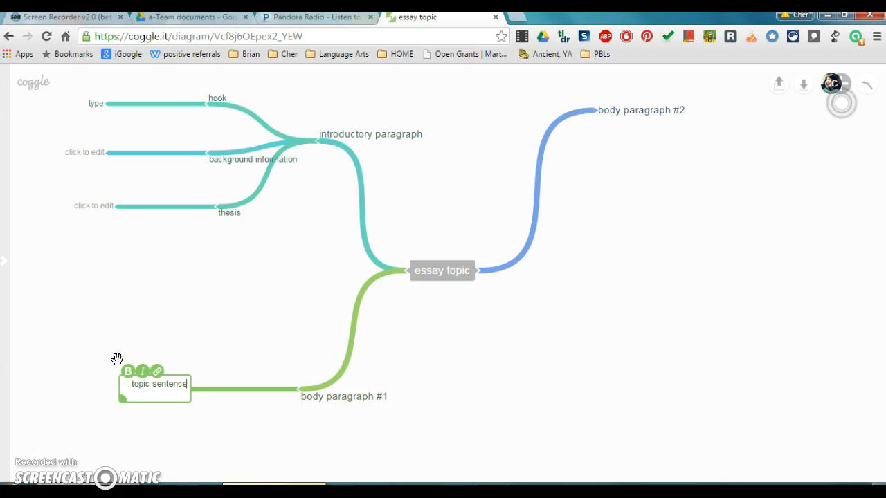
# Step: Add an 'evidence #1' sub-branch to 'body paragraph #1' and move both its sub-branches upward
pyautogui.click(298, 392)
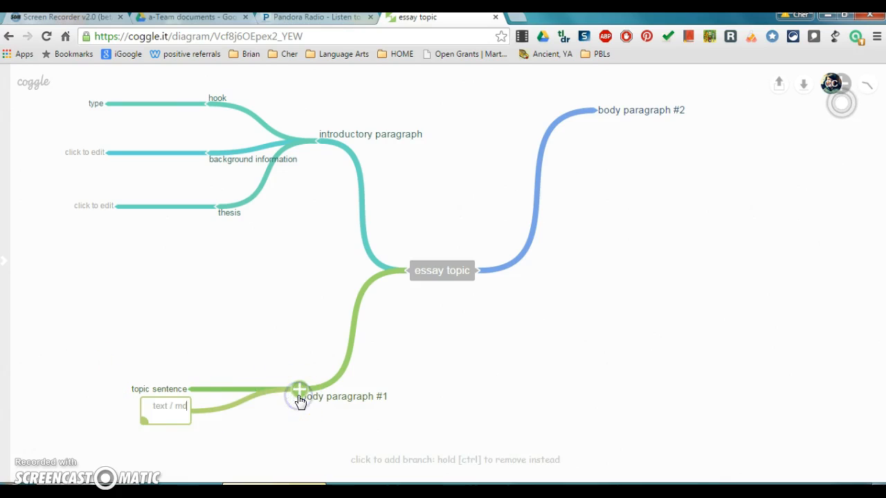
pyautogui.write('evidence #1')
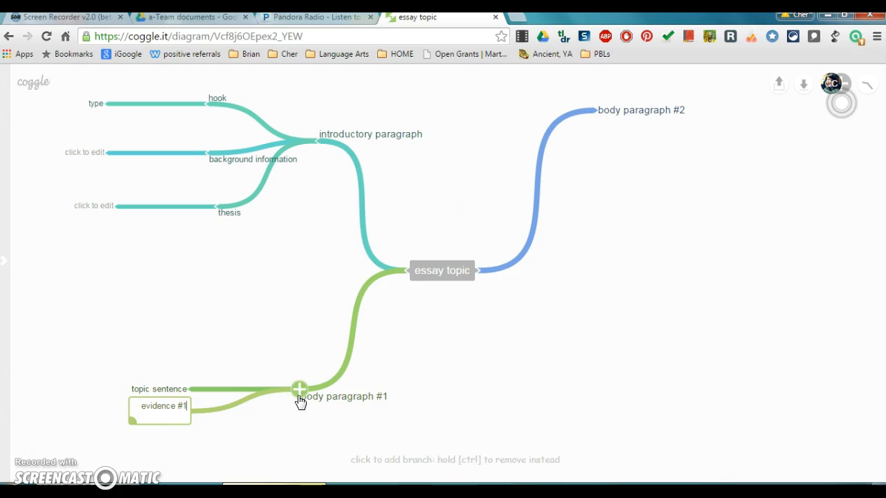
pyautogui.click(284, 441)
pyautogui.moveTo(189, 389); pyautogui.dragTo(186, 315)
pyautogui.moveTo(182, 423); pyautogui.dragTo(187, 365)
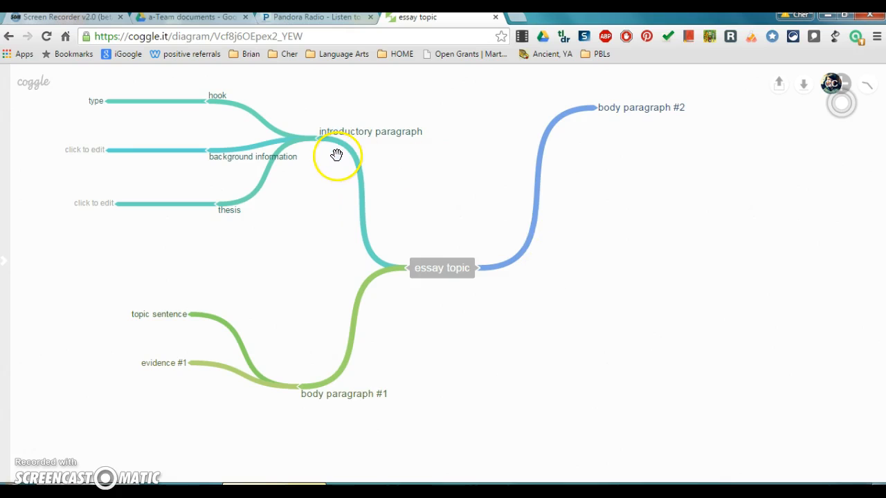